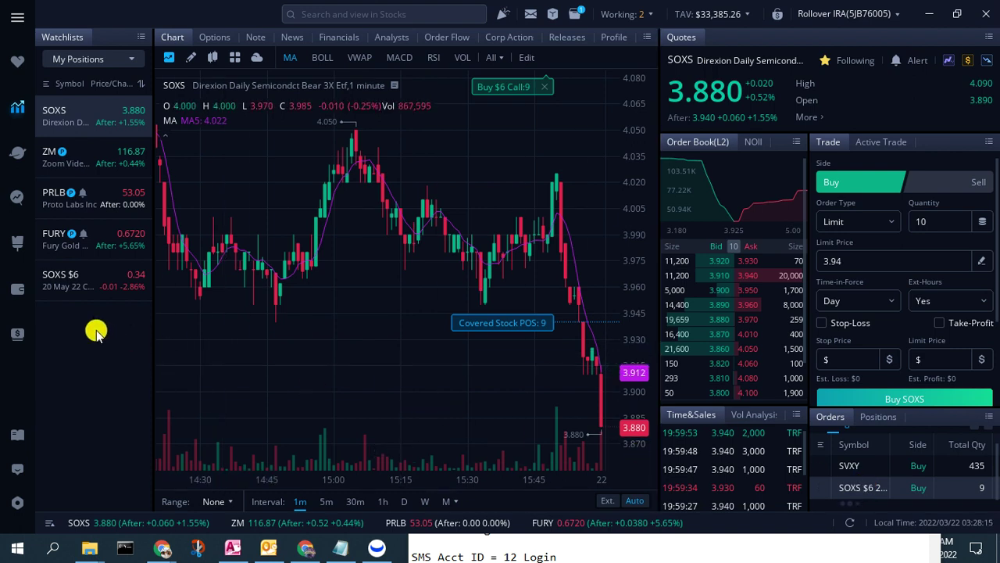
Open the SOXS $6 20 May 22 call from My Positions and examine the latest prices on its chart
left_click(78, 289)
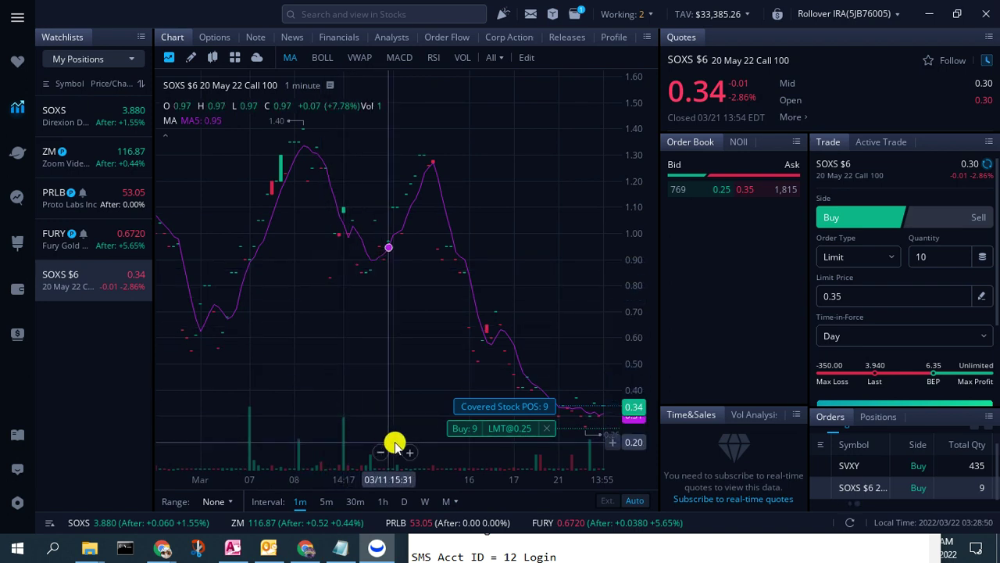
left_click_drag(393, 393, 189, 389)
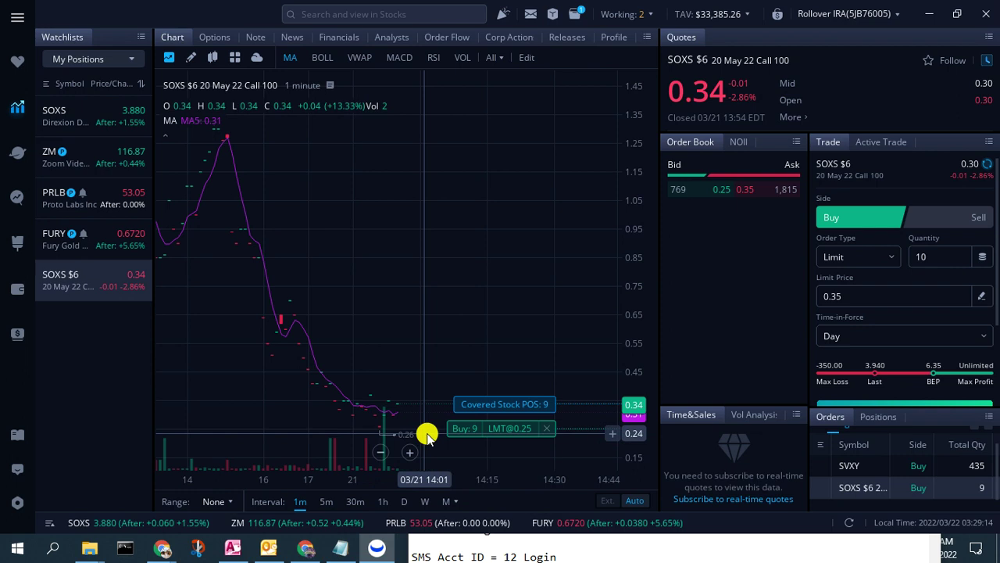
left_click_drag(219, 404, 259, 401)
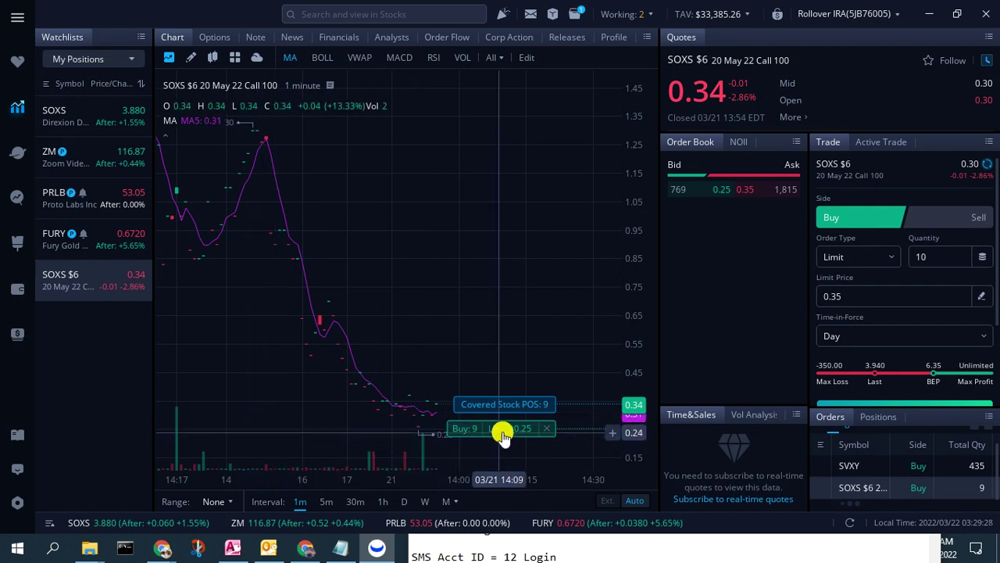
Try to lower the limit price of the working buy order for 9 SOXS $6 calls to $0.20, cancelling at the confirmation
left_click_drag(506, 431, 509, 452)
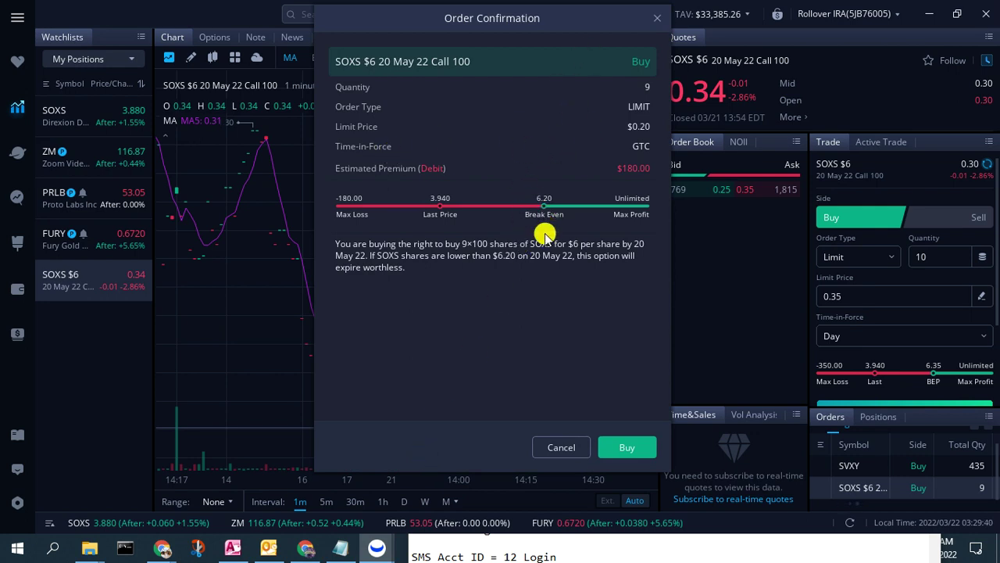
left_click(564, 451)
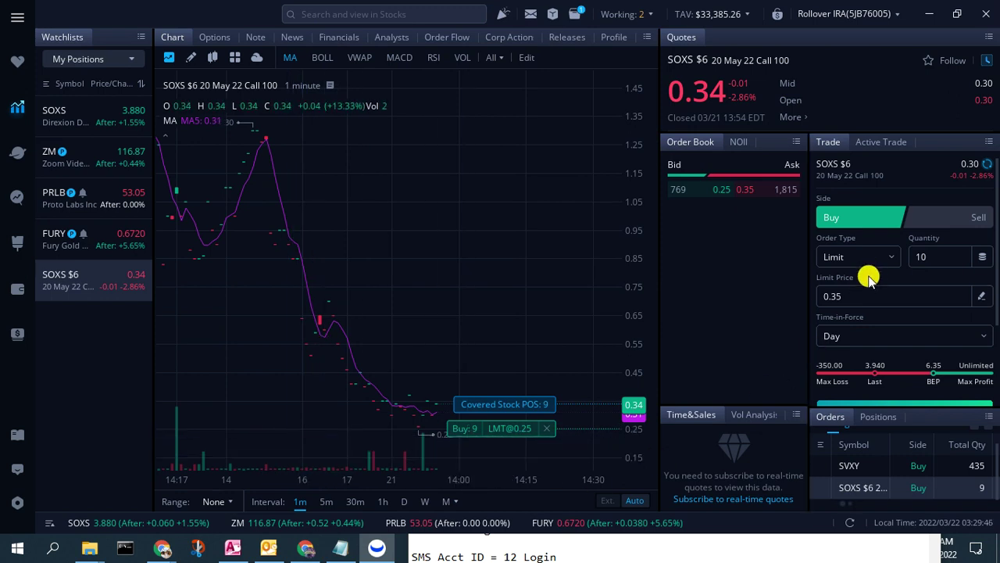
right_click(862, 489)
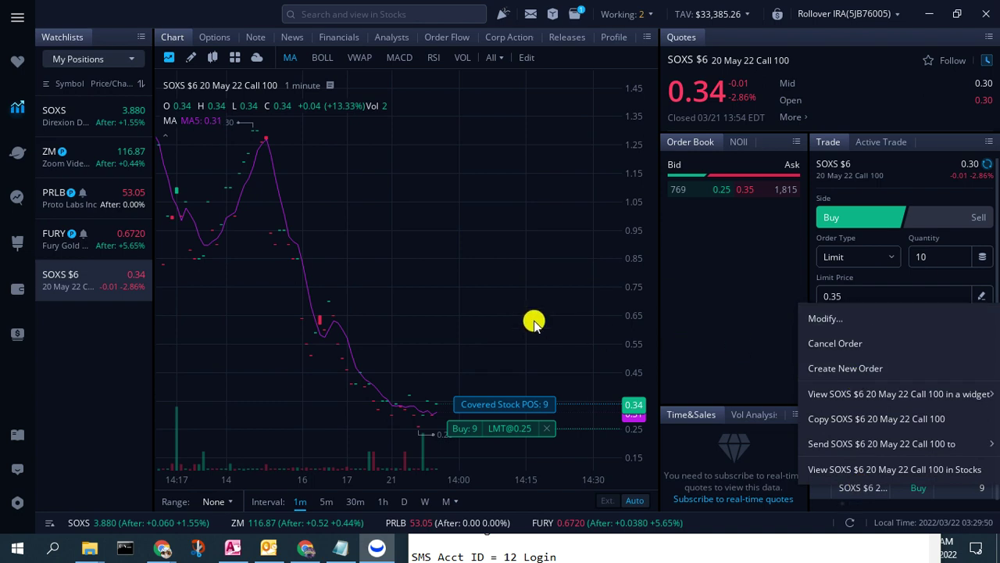
left_click(533, 322)
left_click(854, 488)
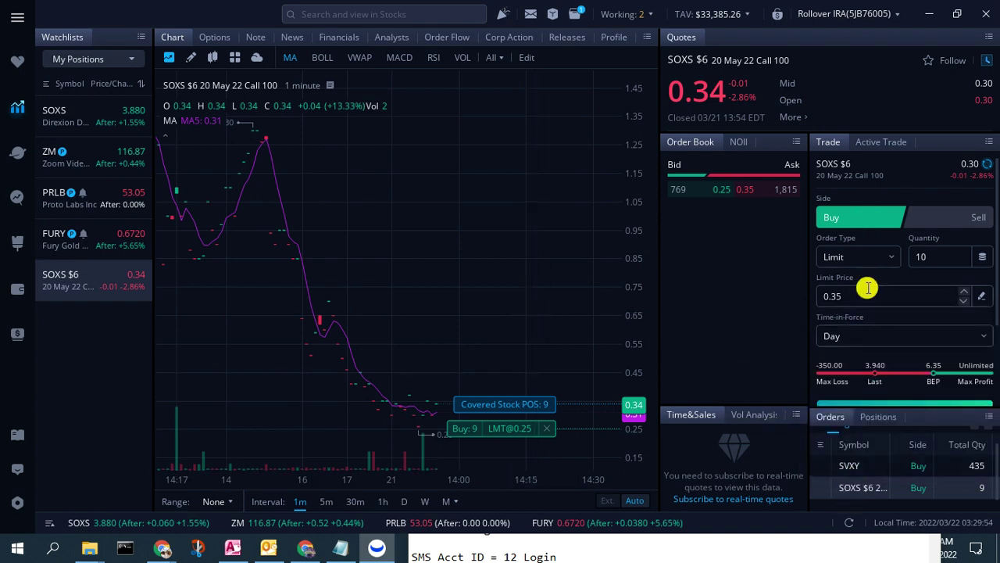
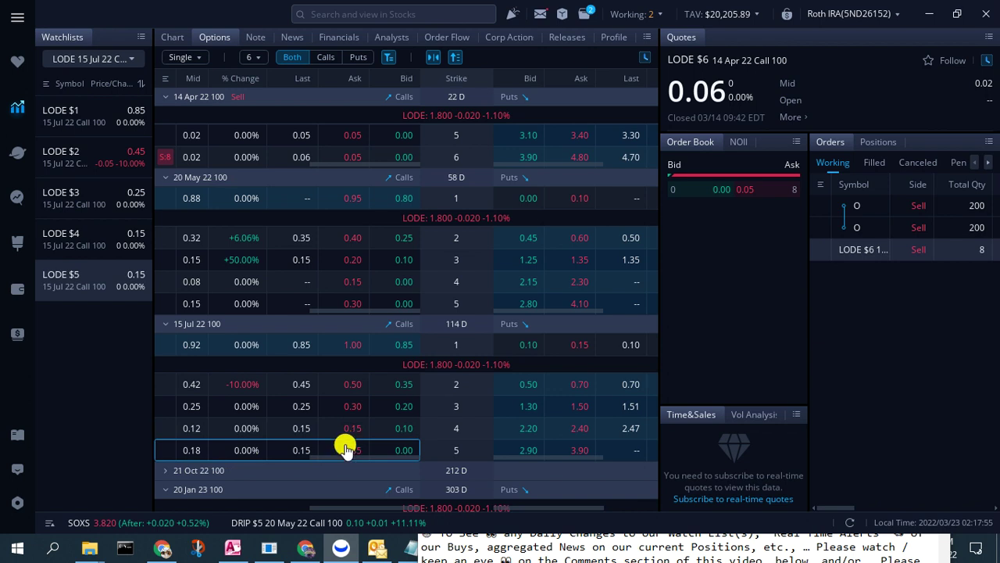
View the LODE $5 15 Jul 22 call from the options chain and display its price chart
right_click(169, 453)
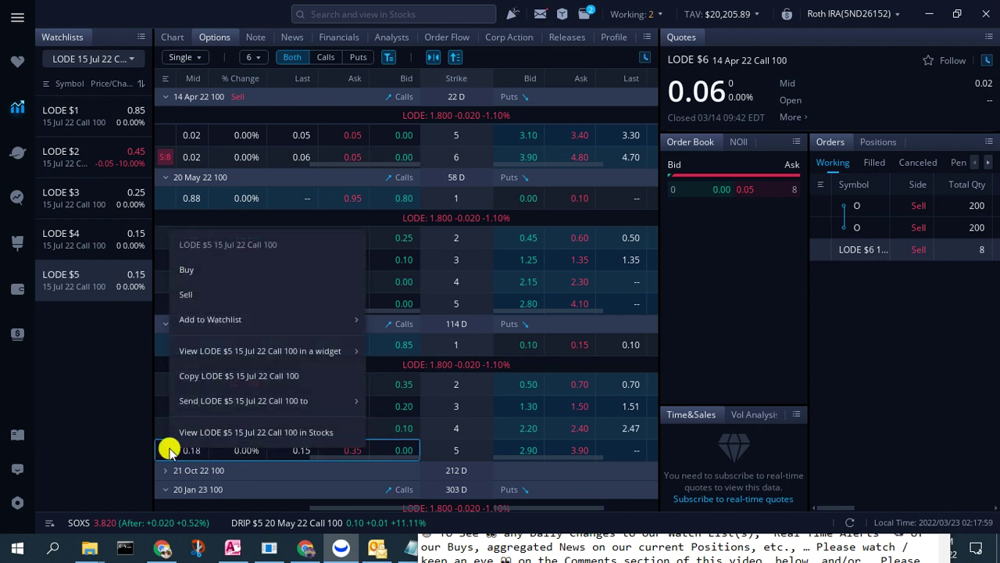
left_click(217, 438)
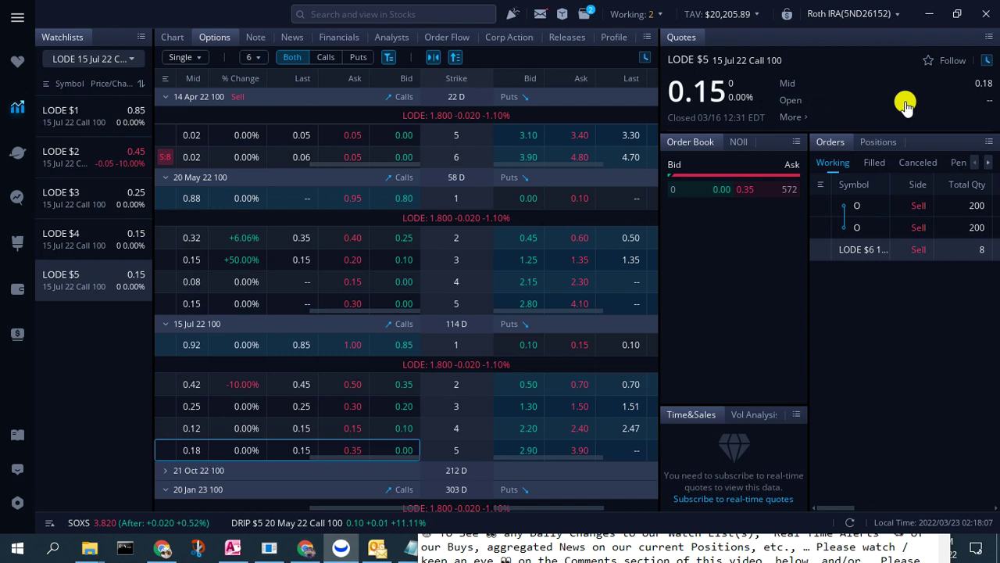
left_click(174, 37)
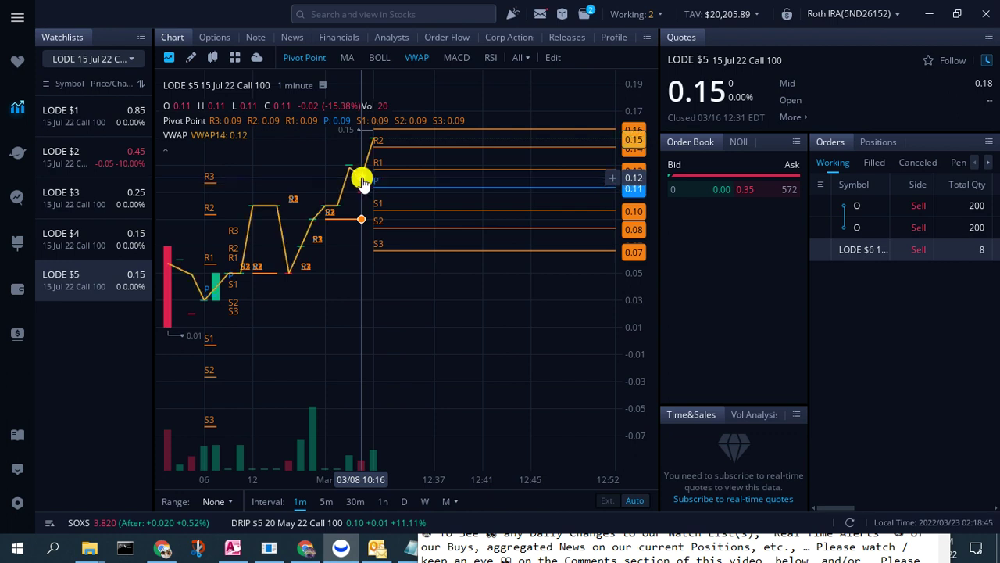
Try to modify the working sell order for the LODE $6 14 Apr 22 calls, cancelling at the order confirmation
right_click(862, 253)
left_click(857, 266)
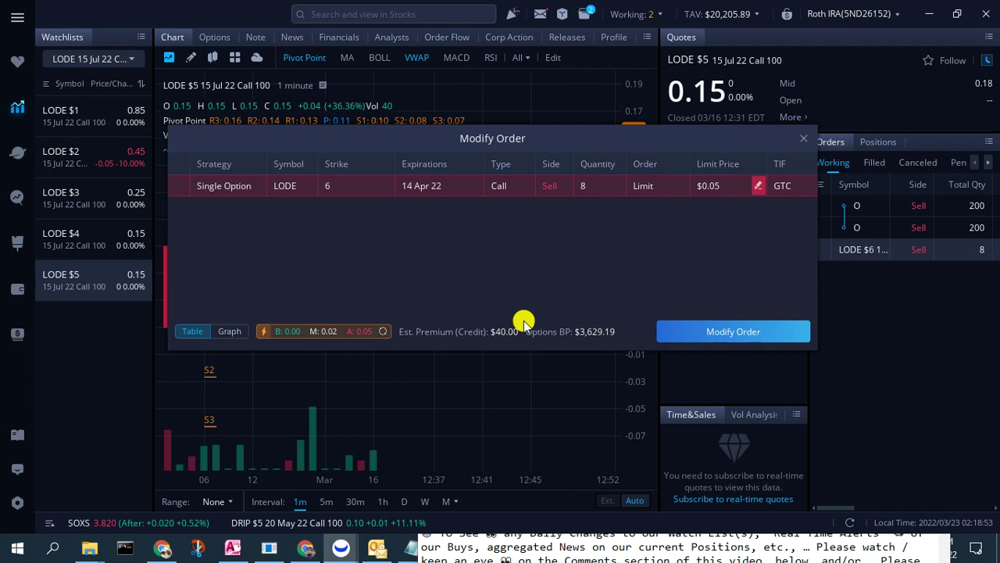
left_click(703, 334)
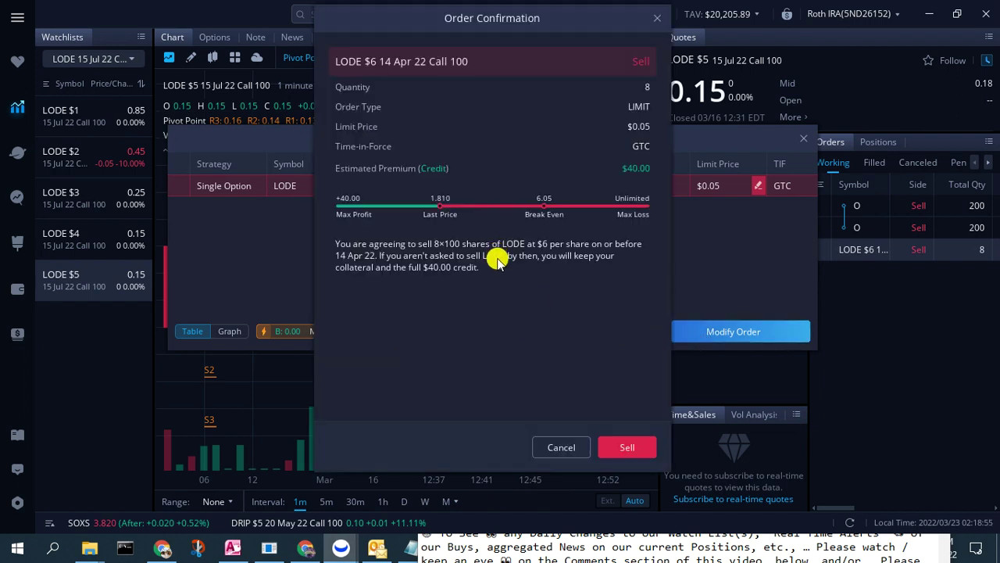
left_click(565, 447)
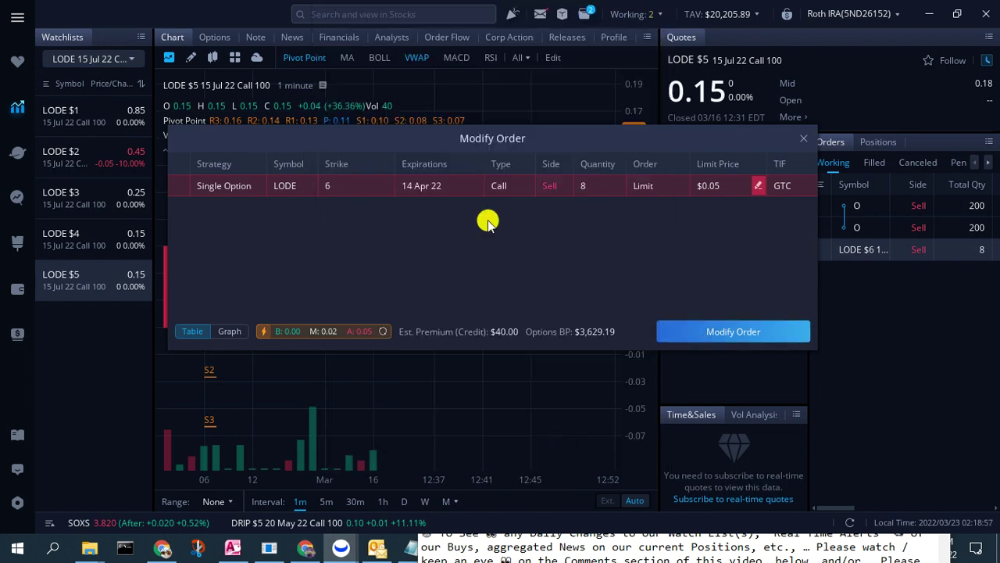
left_click(445, 190)
left_click(878, 249)
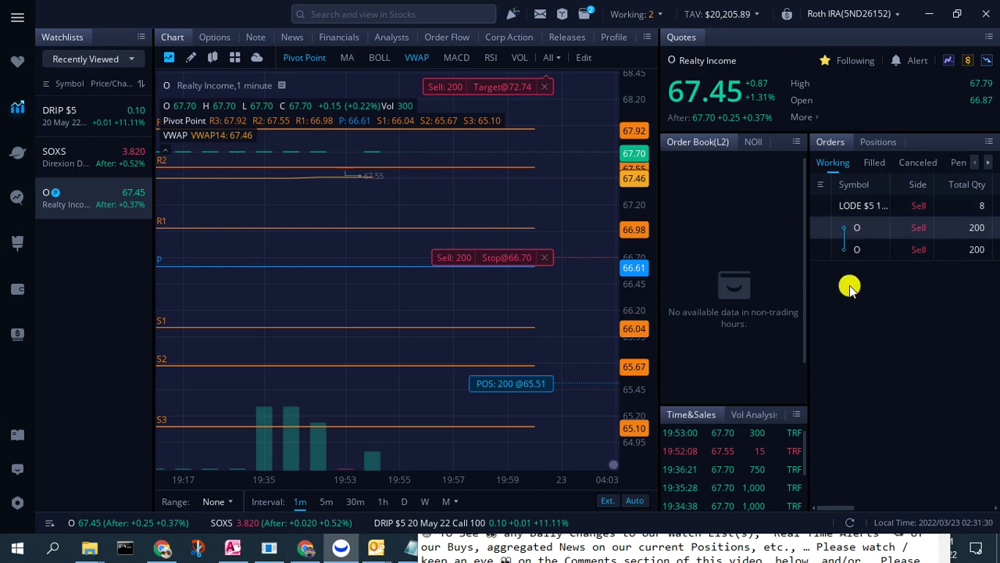
Review the working sell order for the LODE $5 15 Jul 22 calls in the Modify Order dialog, closing it without changes
left_click(859, 205)
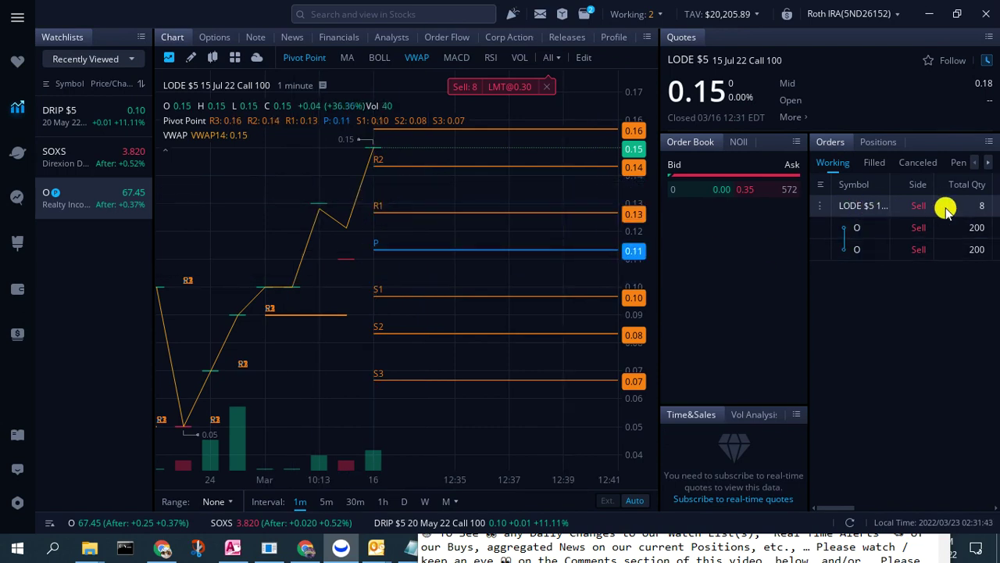
right_click(863, 206)
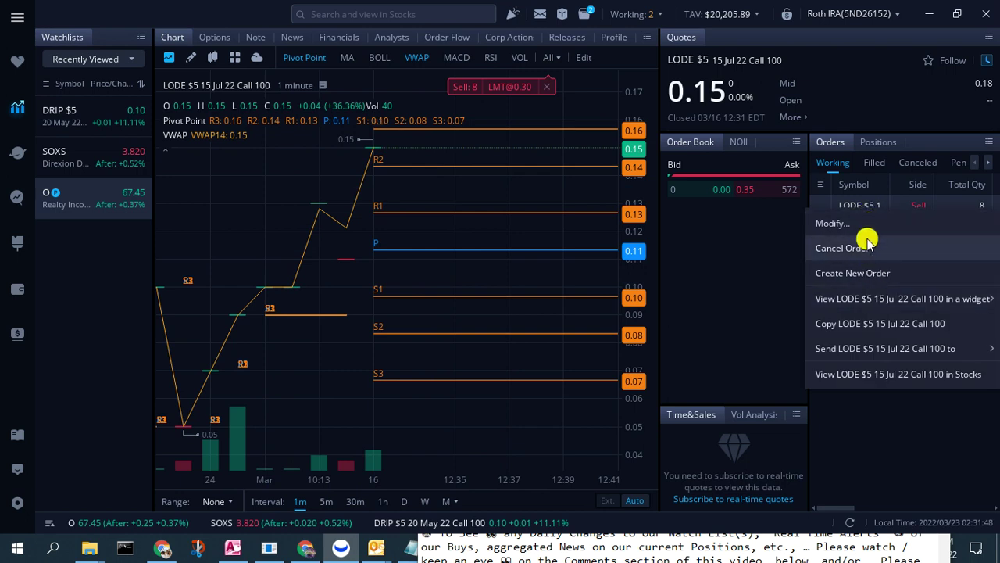
left_click(864, 227)
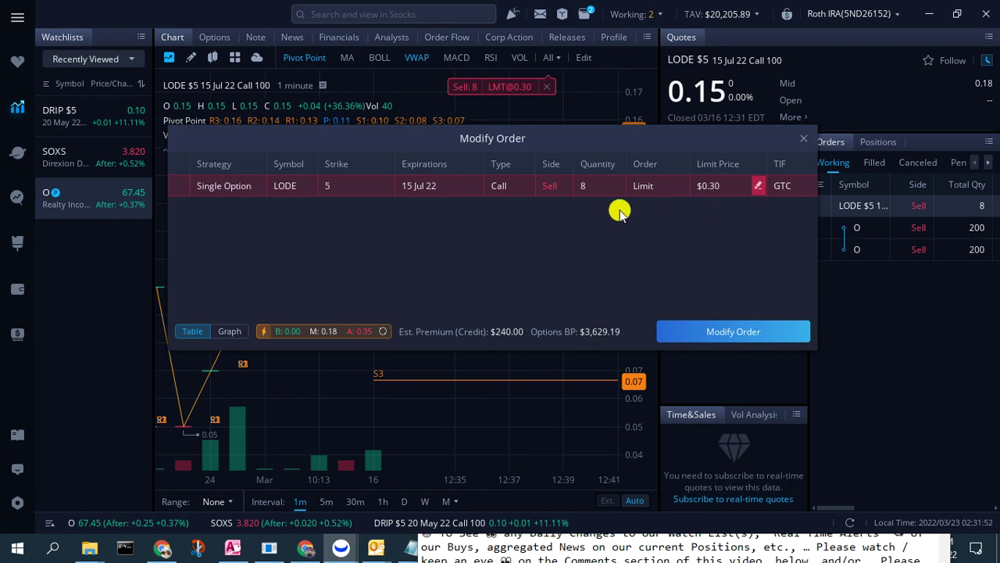
left_click_drag(603, 134, 602, 223)
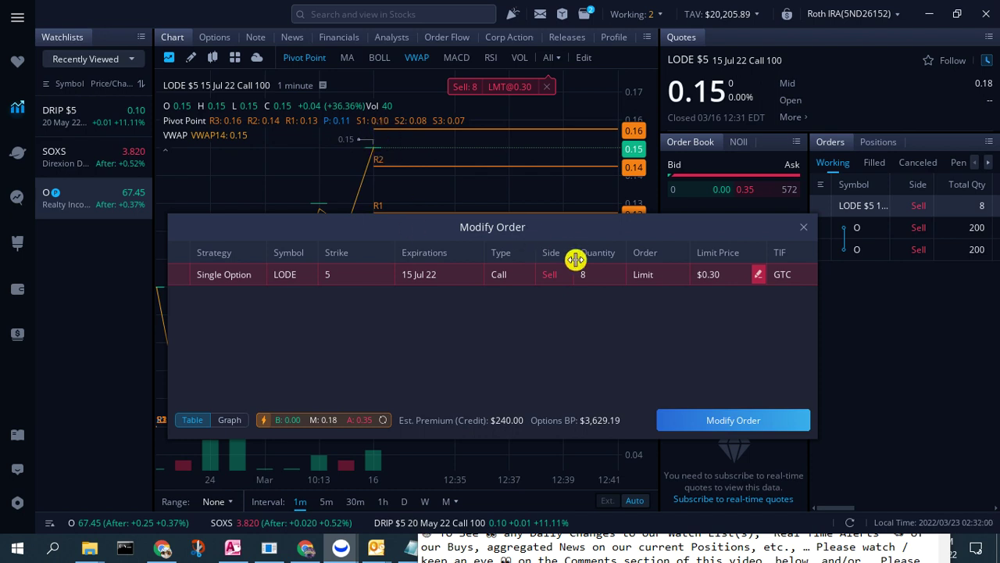
left_click(802, 227)
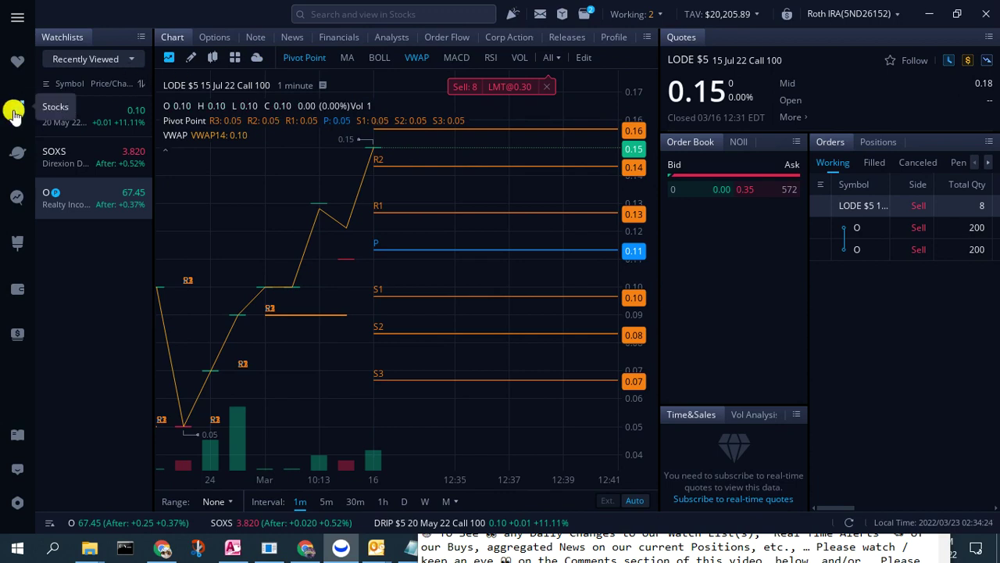
Search for the stock symbol O and display the Realty Income quote and chart
left_click(414, 13)
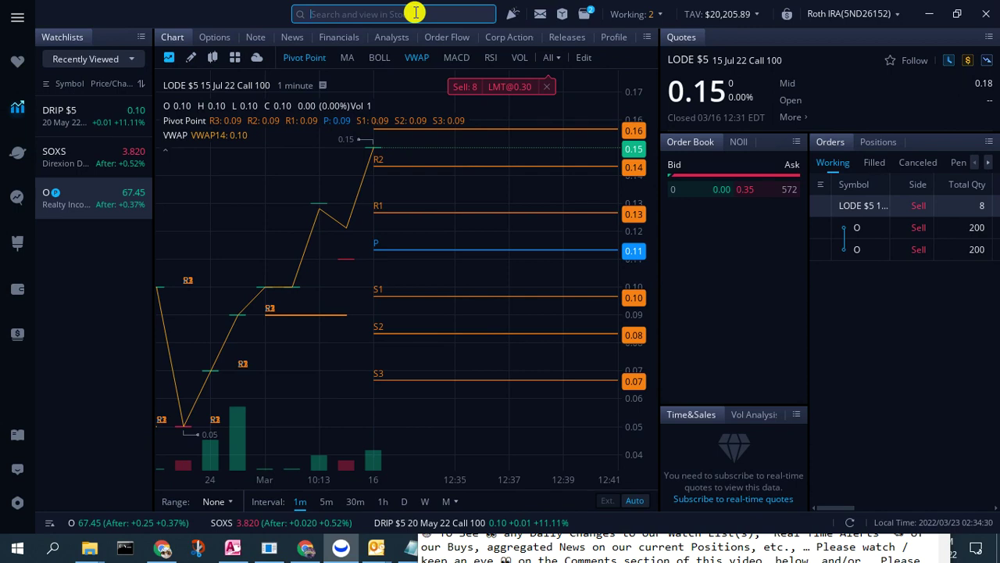
type("O")
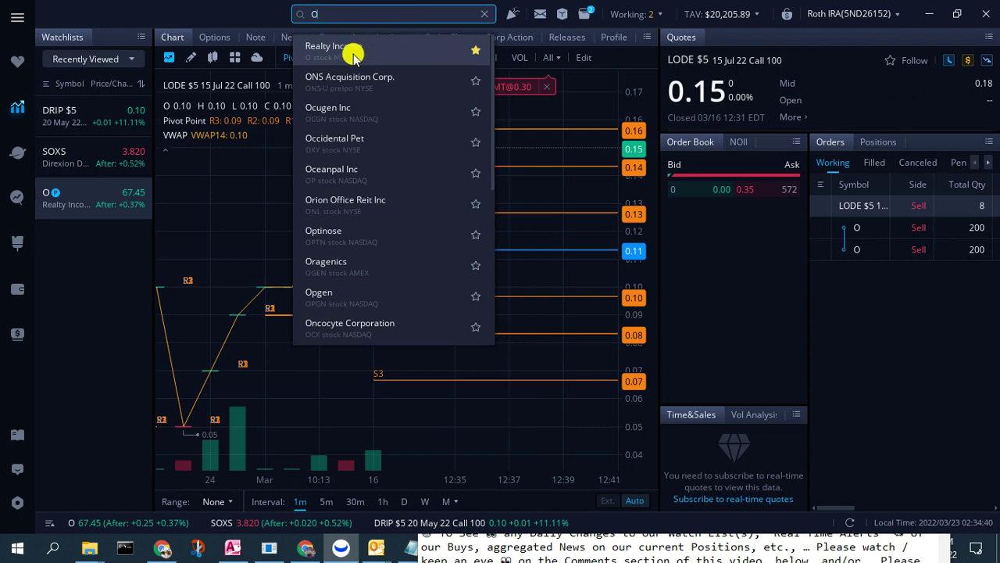
key("Escape")
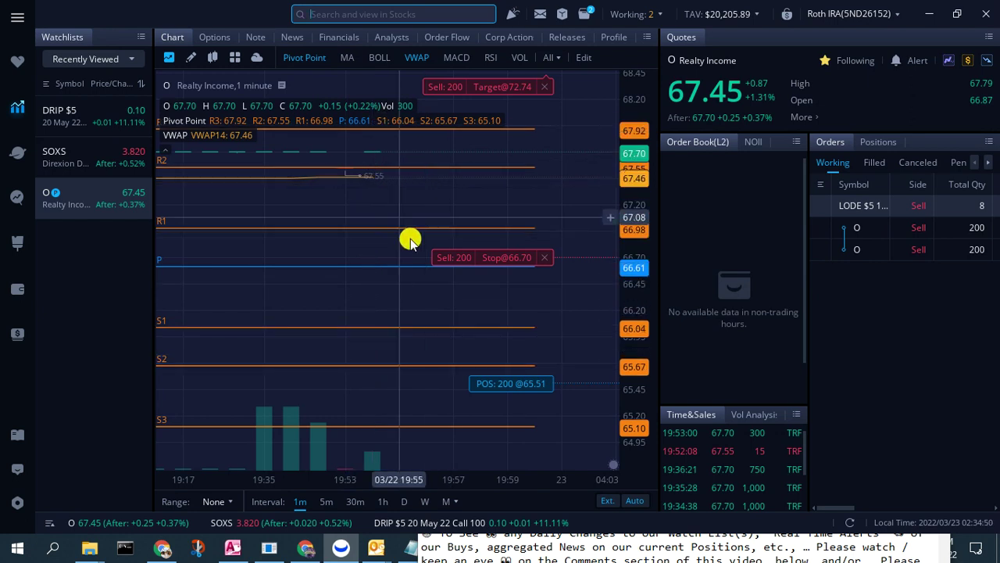
Open Realty Income's options chain and view the O $72.5 20 Jan 23 call in Stocks
left_click(220, 39)
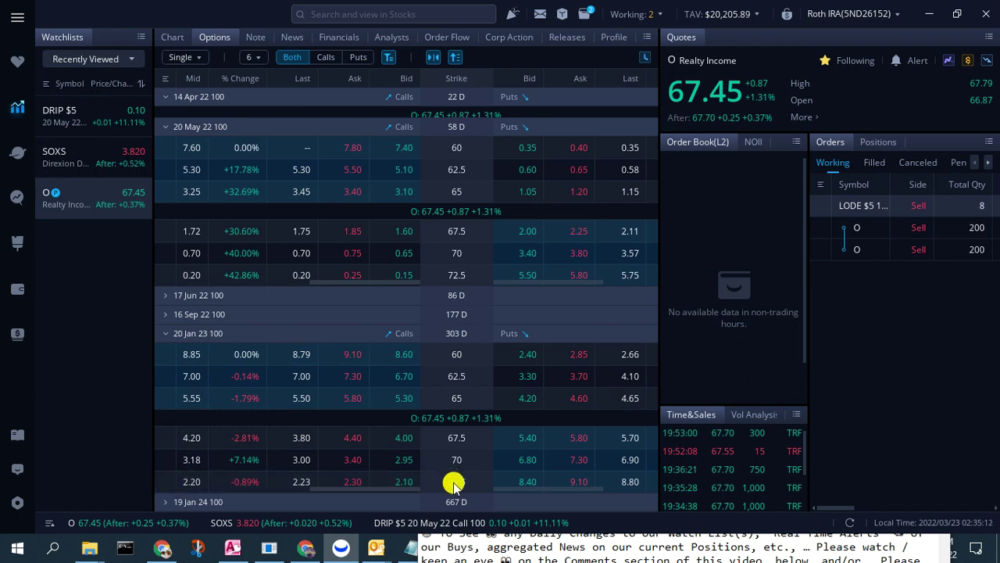
right_click(162, 485)
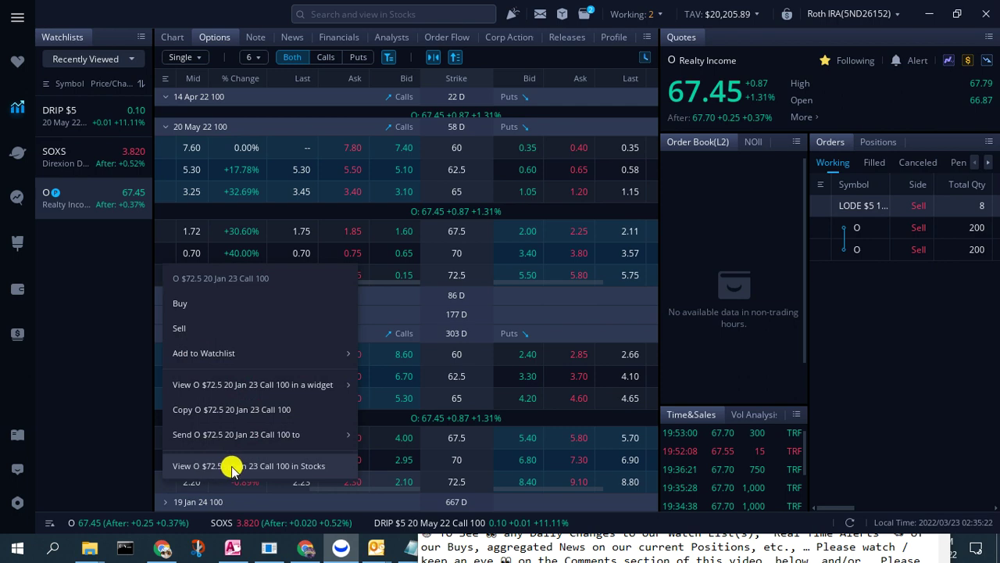
left_click(259, 468)
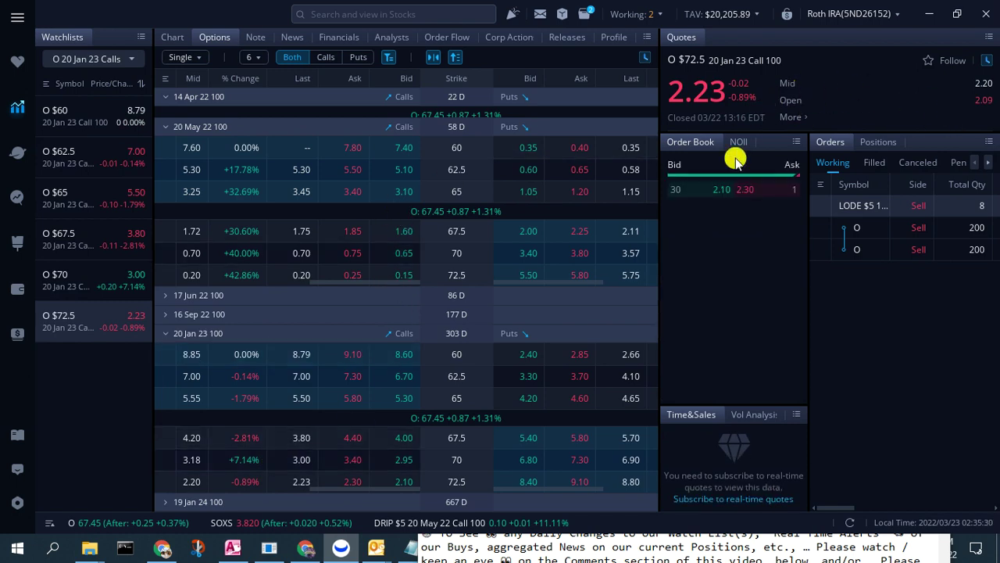
Examine the price charts of the O $72.5 and O $70 20 Jan 23 calls
left_click(172, 38)
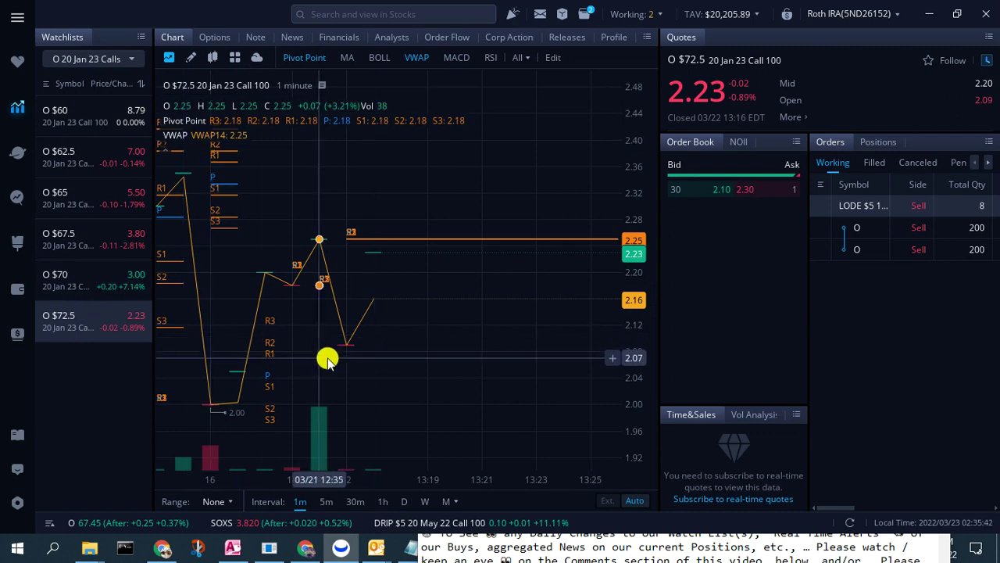
left_click_drag(327, 358, 414, 366)
left_click_drag(323, 491, 283, 438)
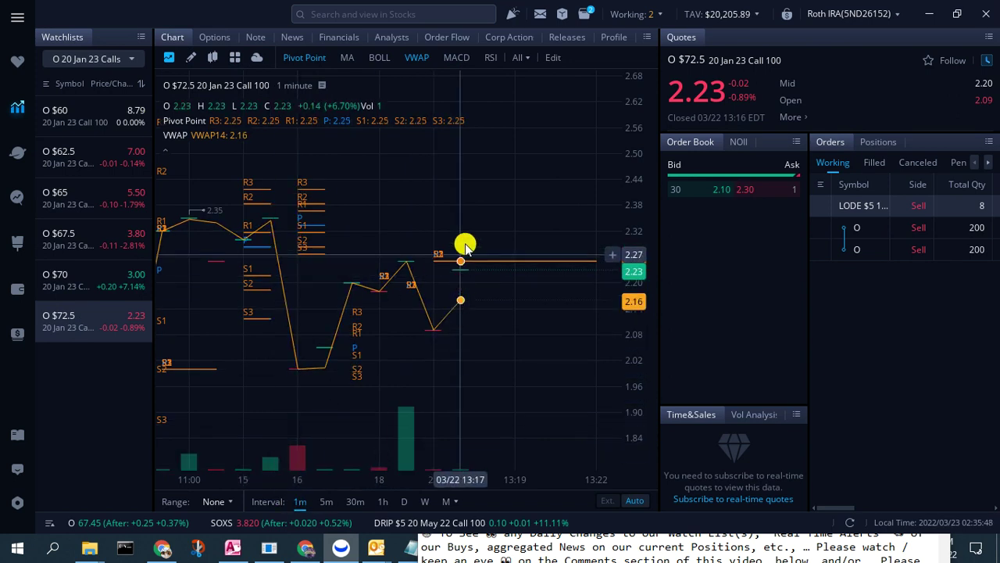
left_click(84, 271)
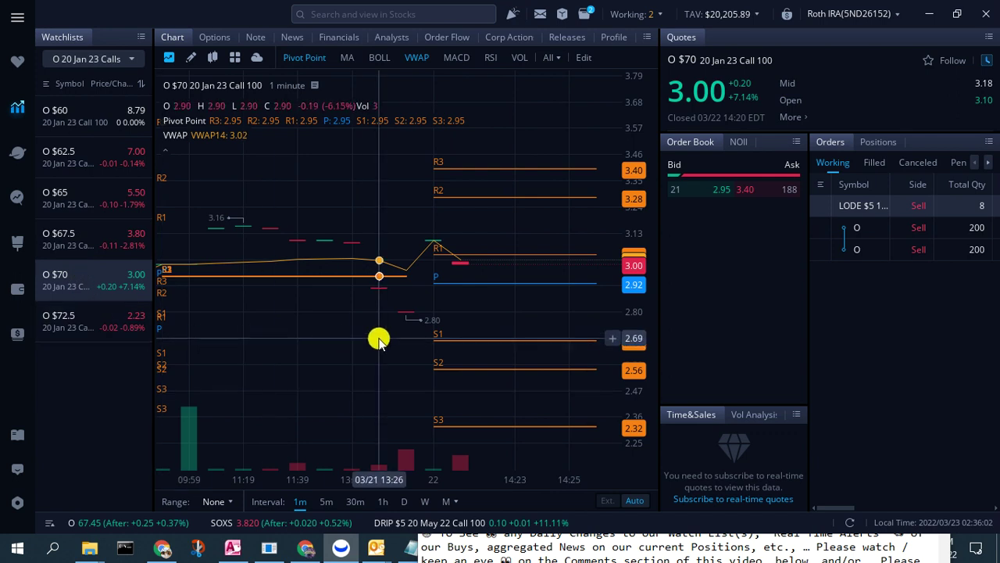
left_click(61, 319)
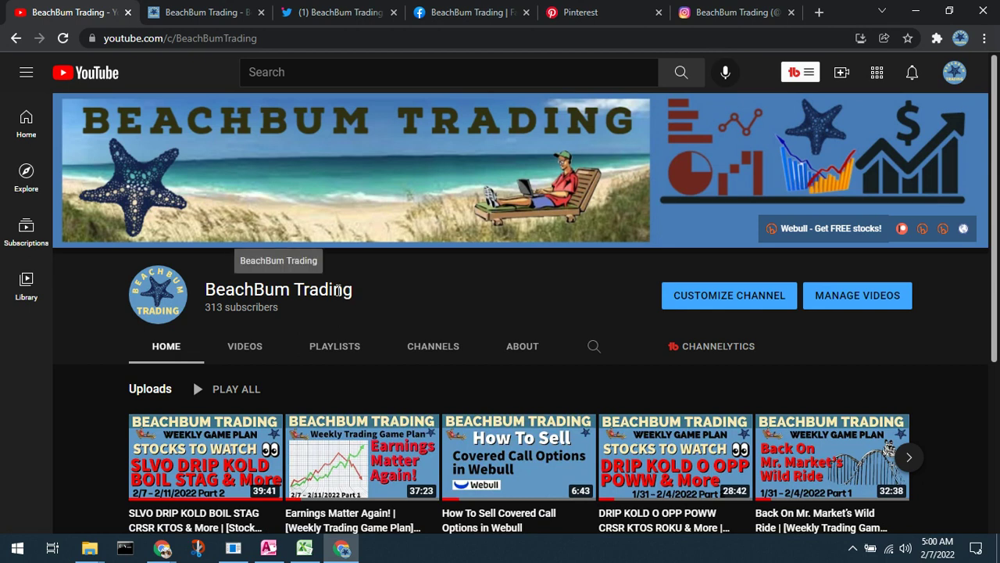
In the Chrome browser, show BeachBum Trading's blog and its Twitter, Facebook, Pinterest and Instagram pages
left_click(199, 13)
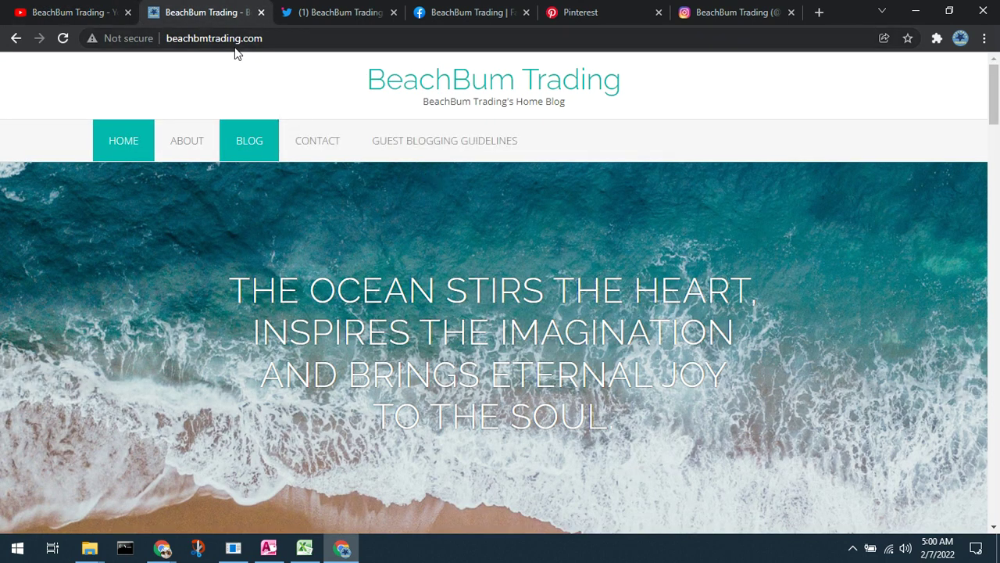
left_click(346, 14)
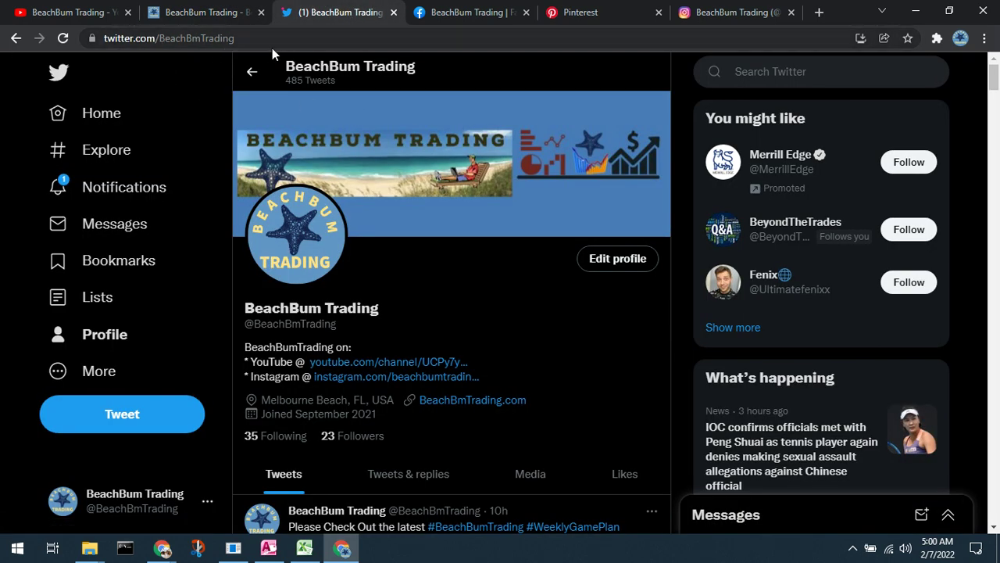
left_click(460, 15)
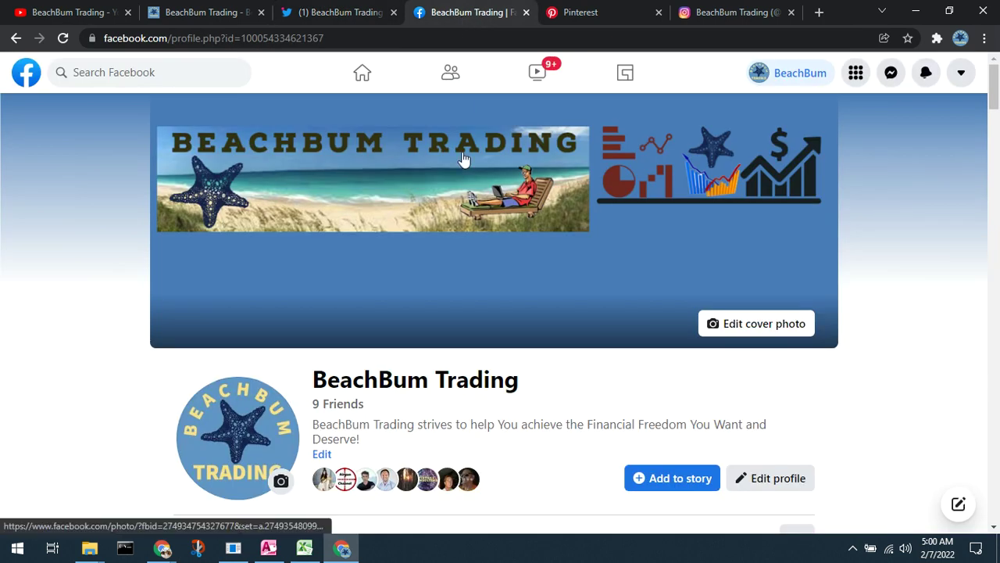
left_click(582, 14)
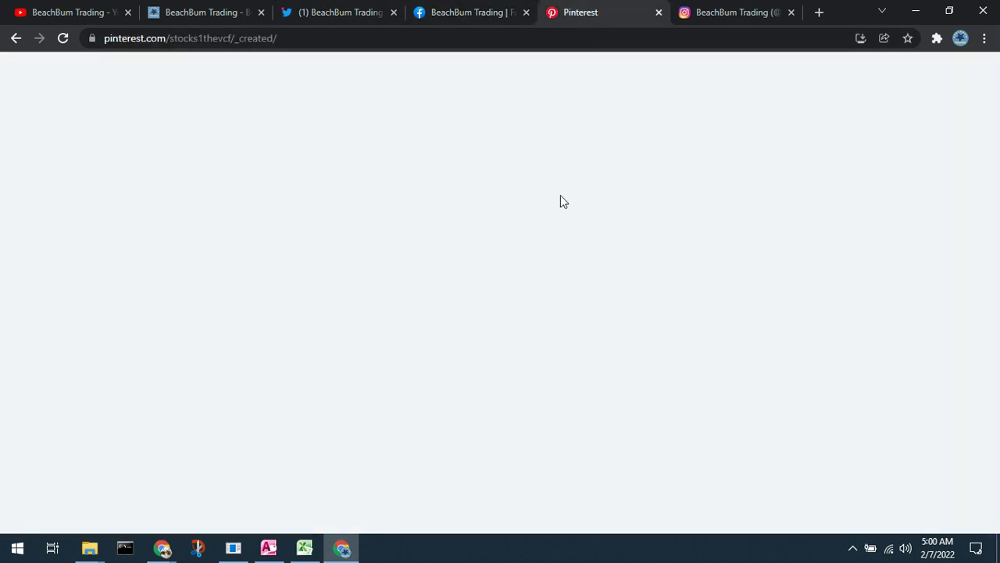
left_click(726, 20)
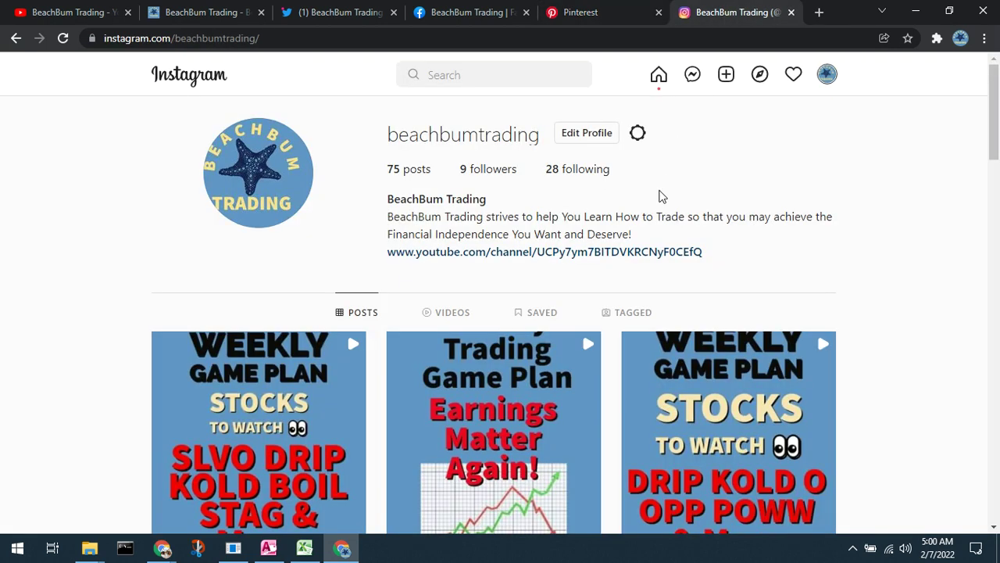
Show the social media links on BeachBum Trading's website, the links on its YouTube About page, and its Discord beach-party channel
left_click(93, 13)
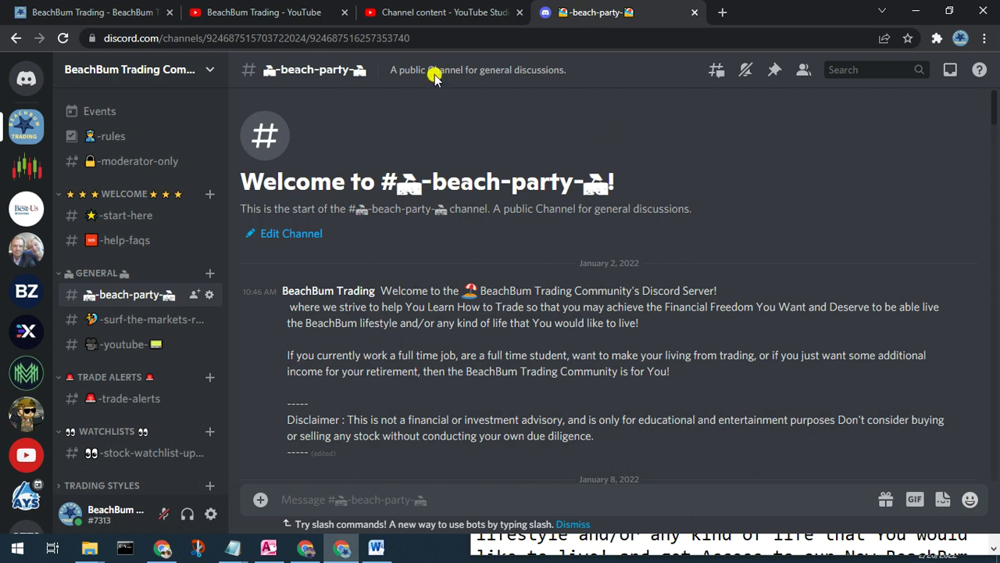
left_click(131, 14)
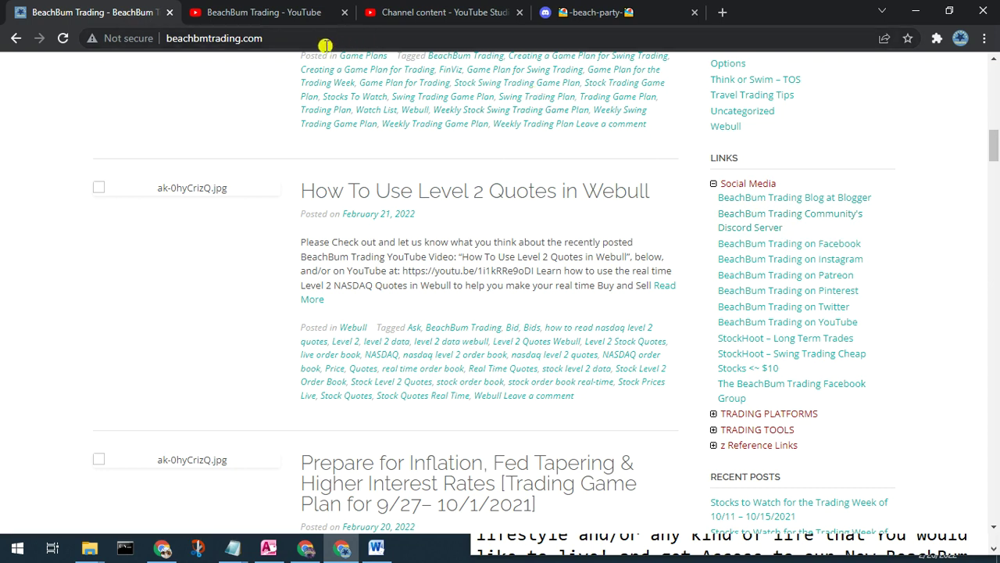
left_click(246, 11)
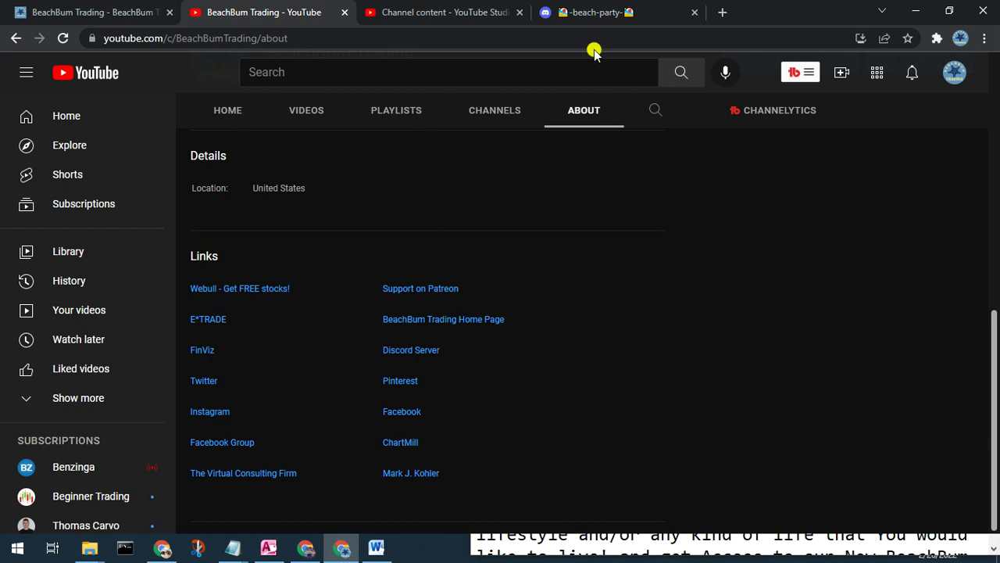
left_click(582, 14)
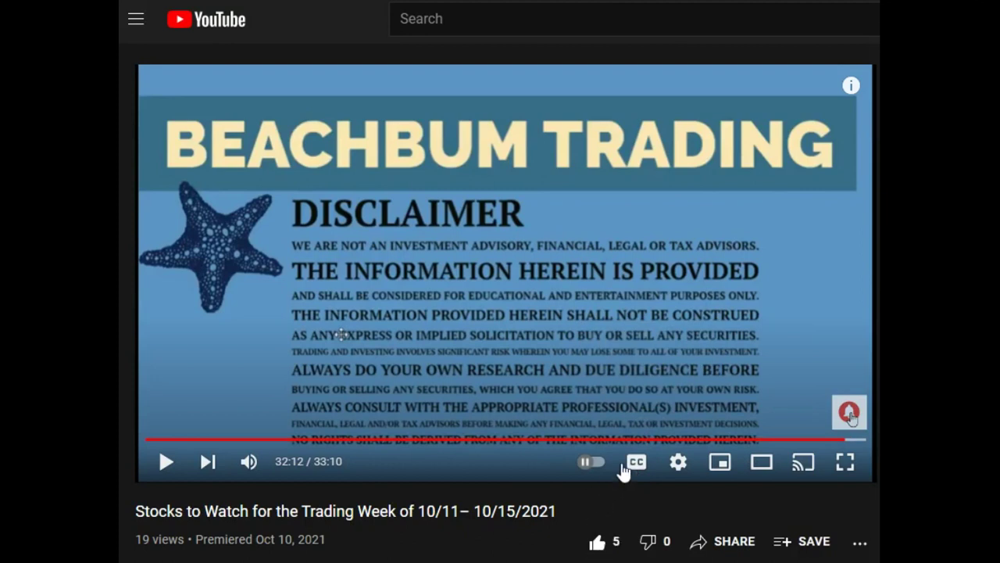
Open the public comment field under the video "Stocks to Watch for the Trading Week of 10/11– 10/15/2021" and return to the player
mouse_move(852, 418)
scroll(531, 404, "down", 5)
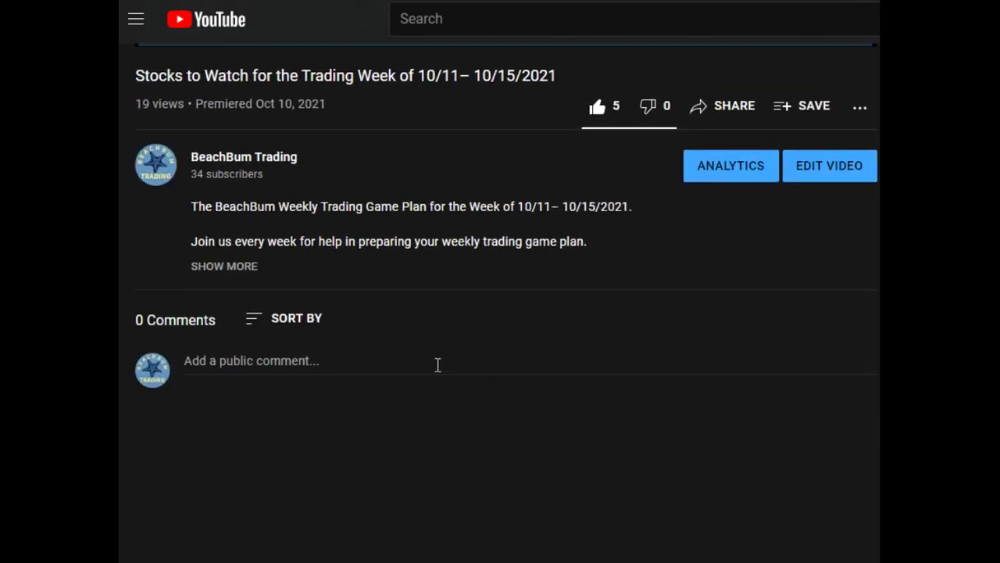
left_click(438, 365)
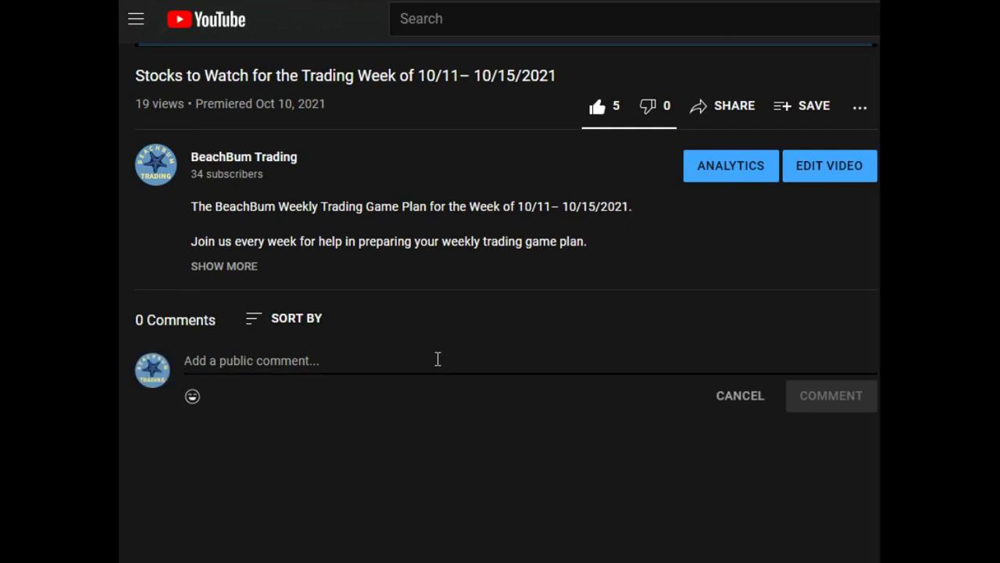
scroll(437, 360, "up", 5)
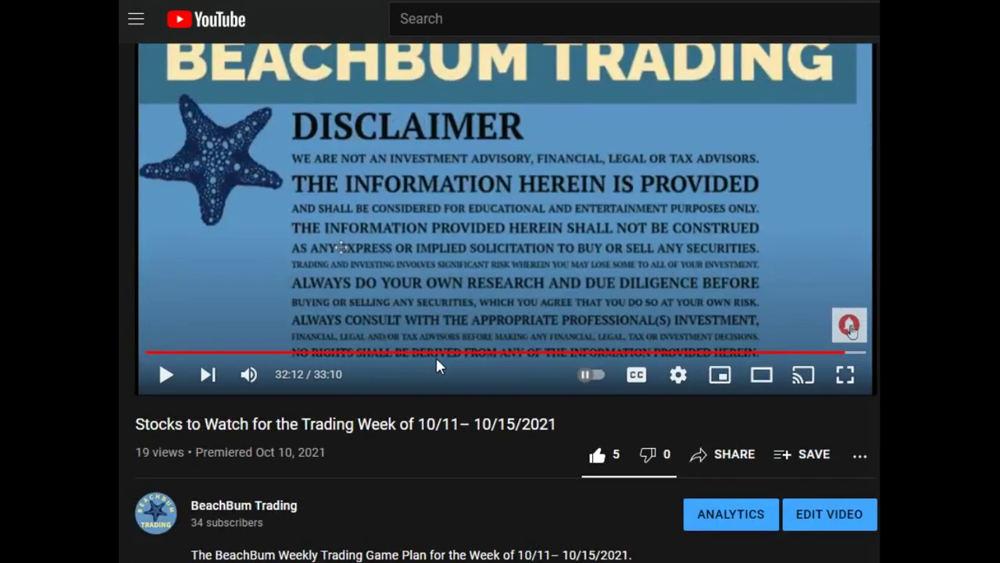